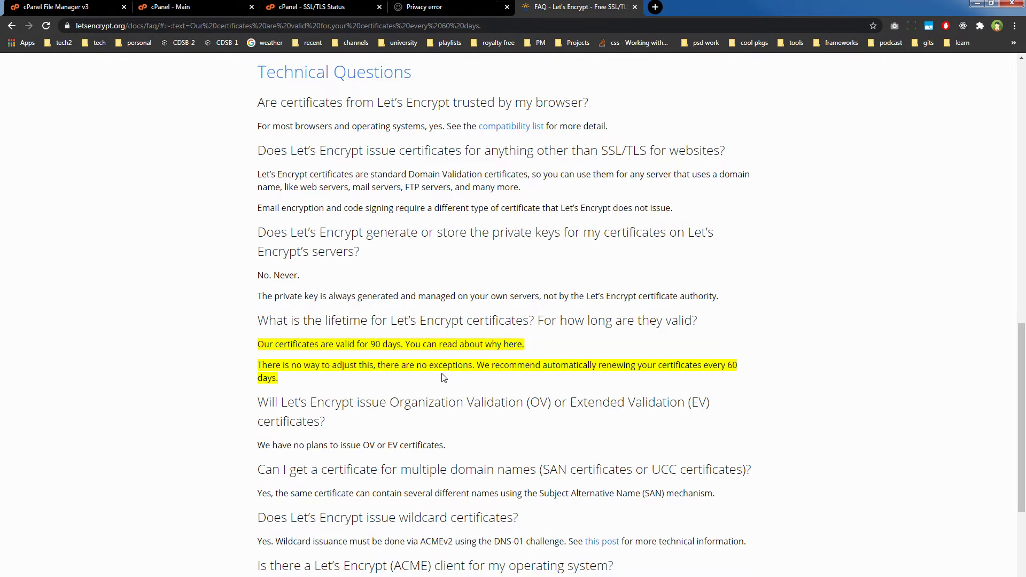
Switch to the fridayhostglobal.com tab showing the certificate privacy error.
click(417, 7)
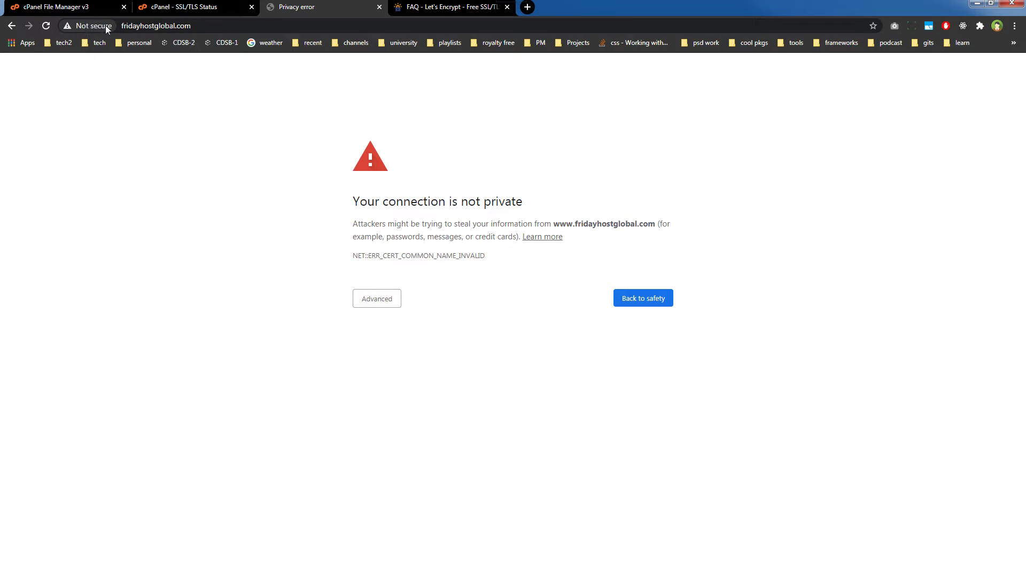
Reload fridayhostglobal.com over plain http and check why it is marked Not secure.
key(ctrl+l)
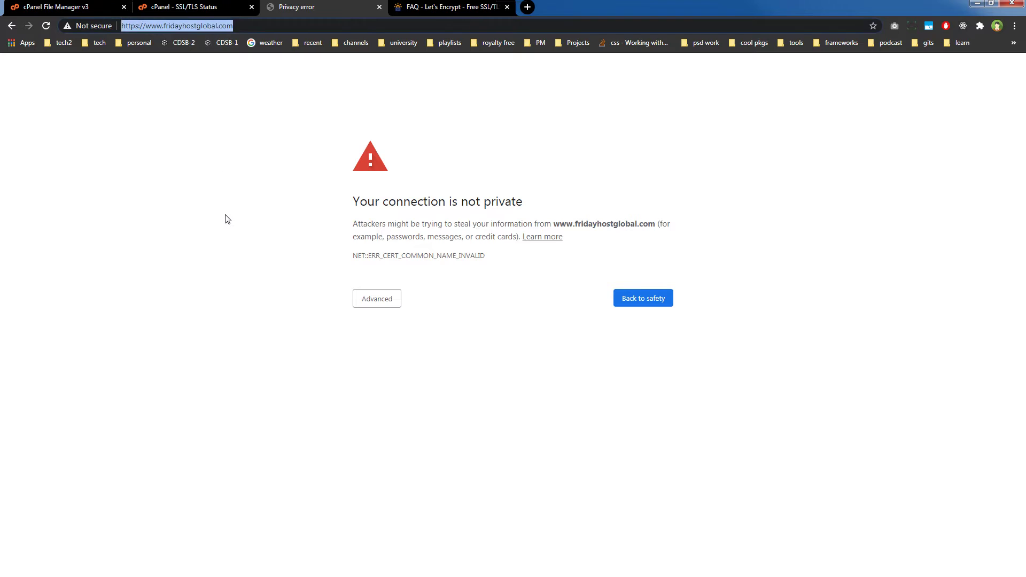
key(Home)
key(shift+Right)
key(shift+Right)
key(shift+Right)
key(shift+Right)
key(shift+Right)
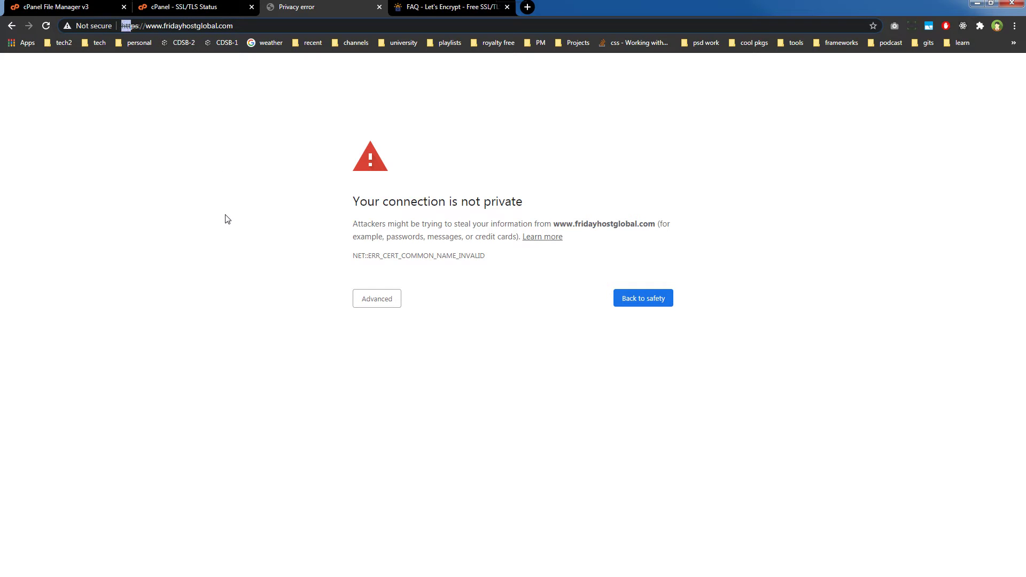
key(Right)
key(BackSpace)
key(Return)
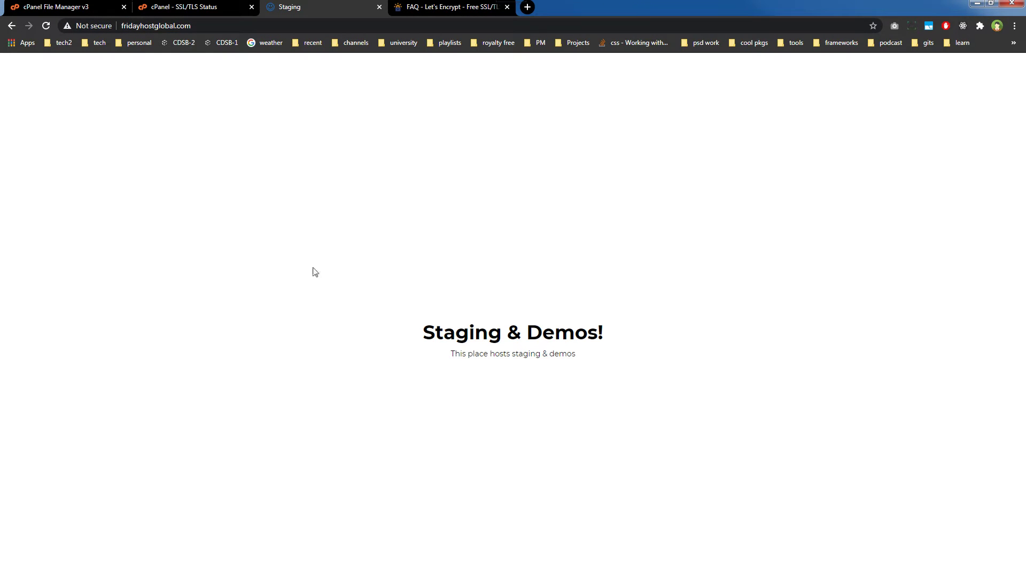
click(91, 25)
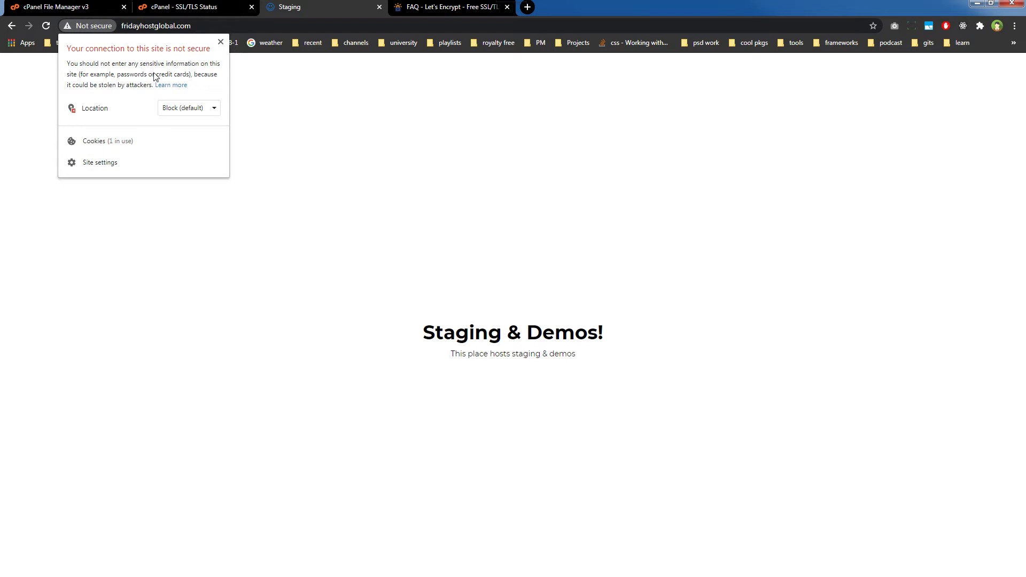
Close the site's connection security details popup.
click(163, 236)
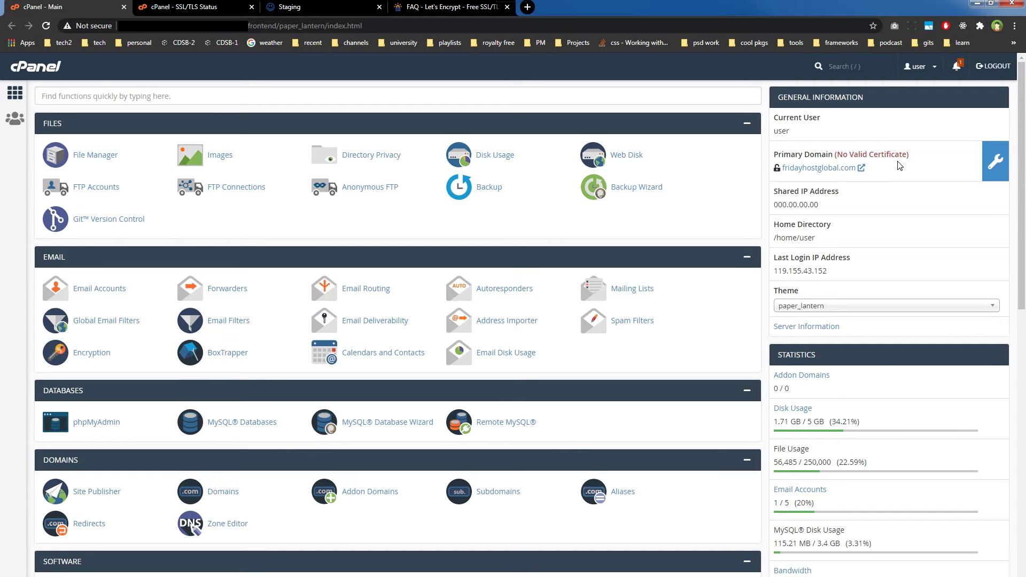
Review the nine domains' AutoSSL errors on SSL/TLS Status and select them all.
scroll(475, 342, down, 7)
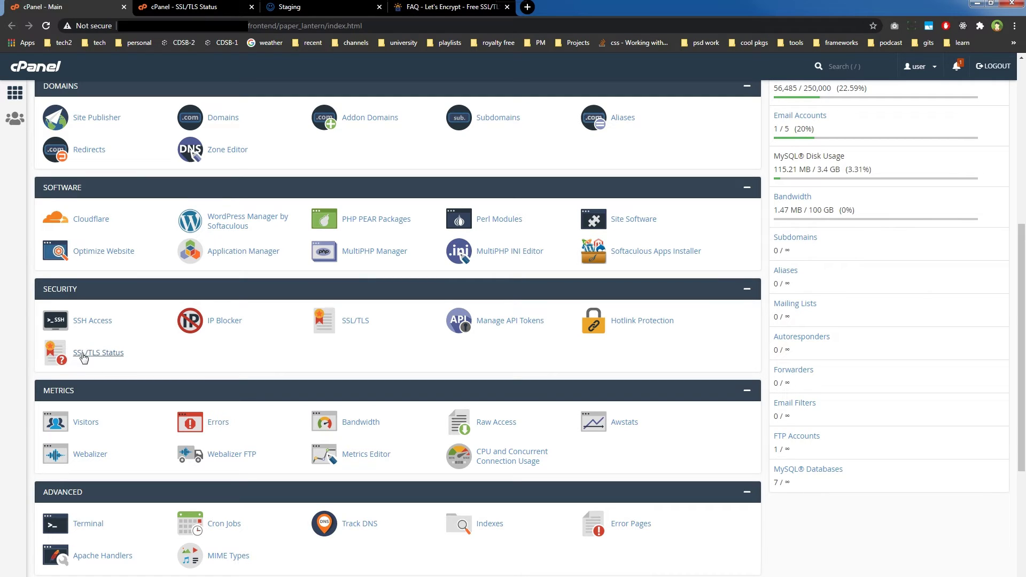
click(182, 9)
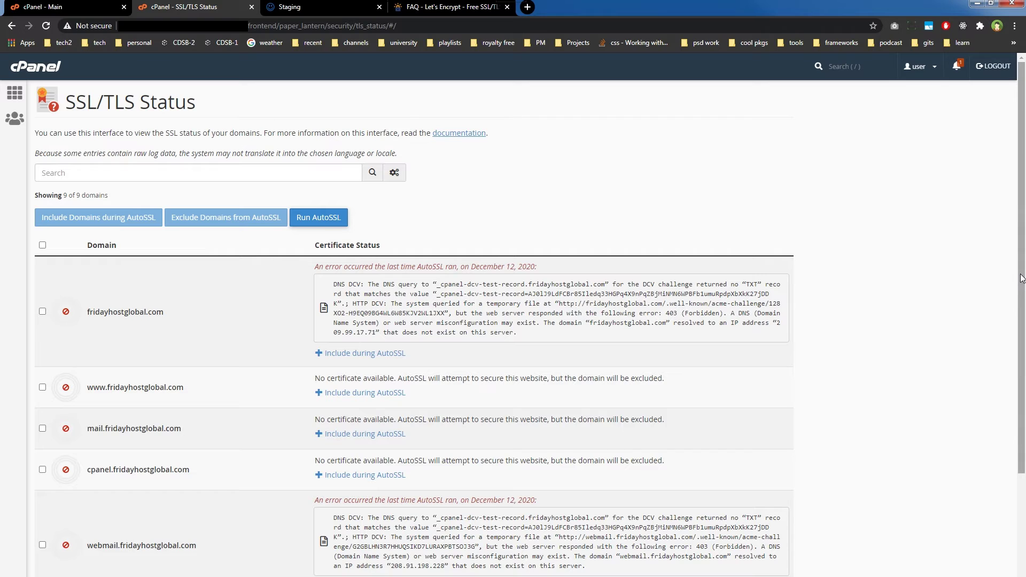
scroll(1018, 273, down, 1)
scroll(878, 413, down, 3)
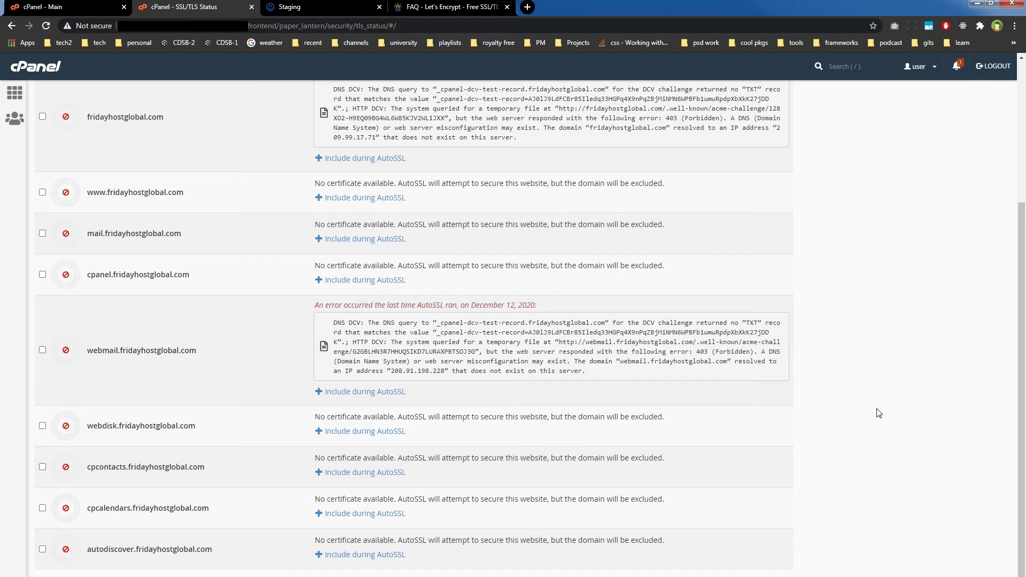
scroll(878, 413, up, 4)
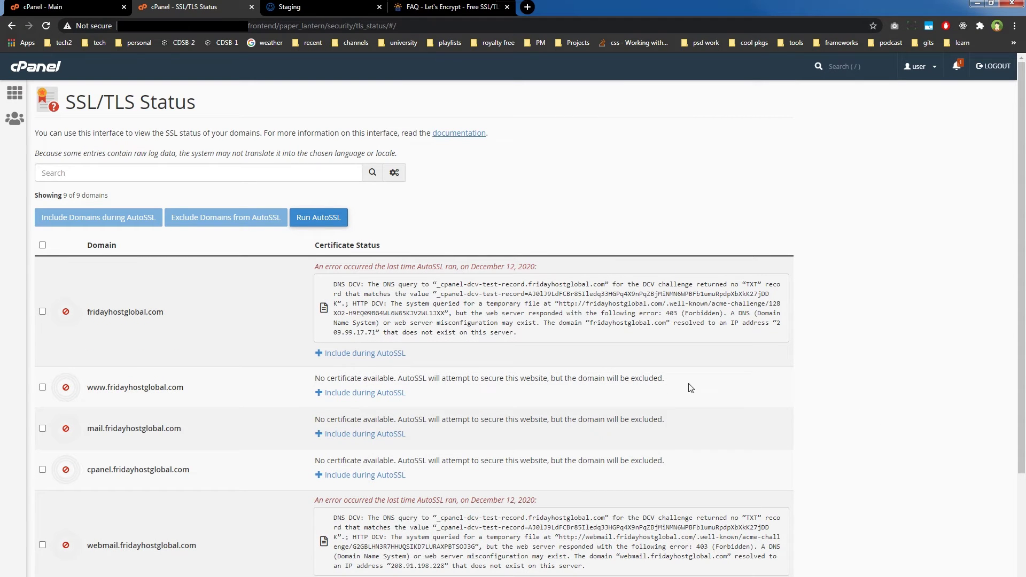
click(43, 246)
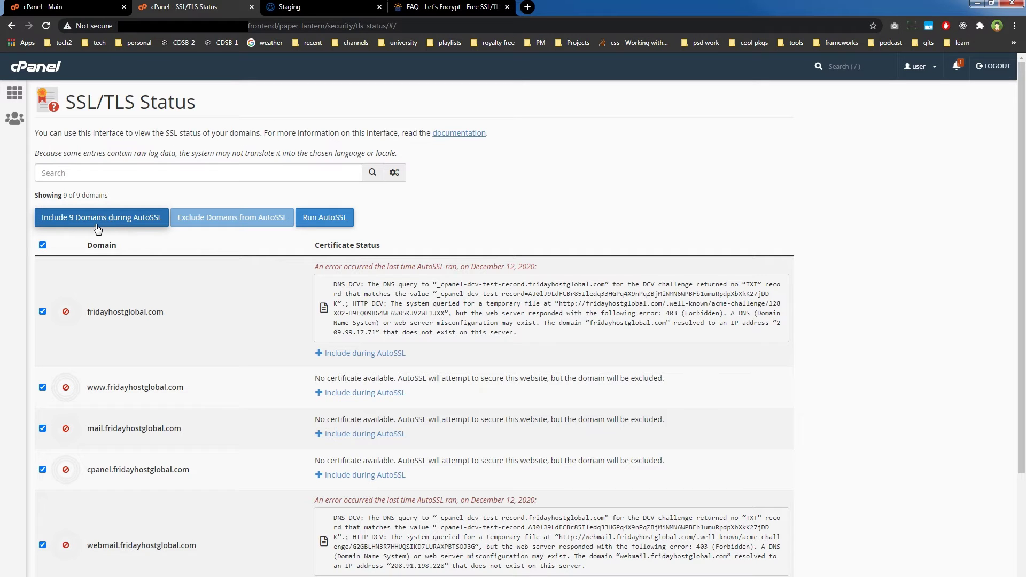
Include the nine selected domains in AutoSSL, then run AutoSSL to issue certificates.
click(122, 217)
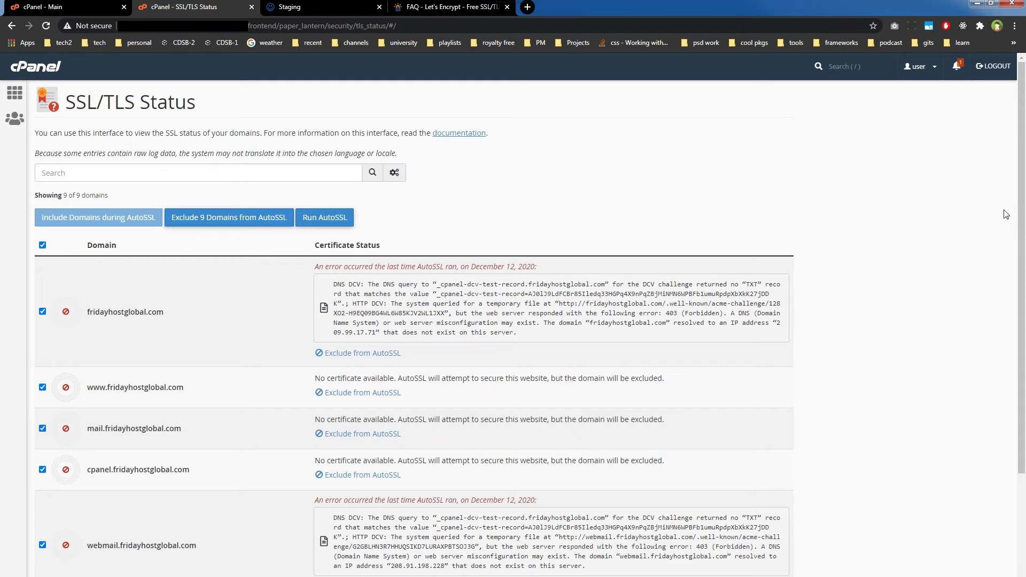
drag(1021, 235, 1020, 197)
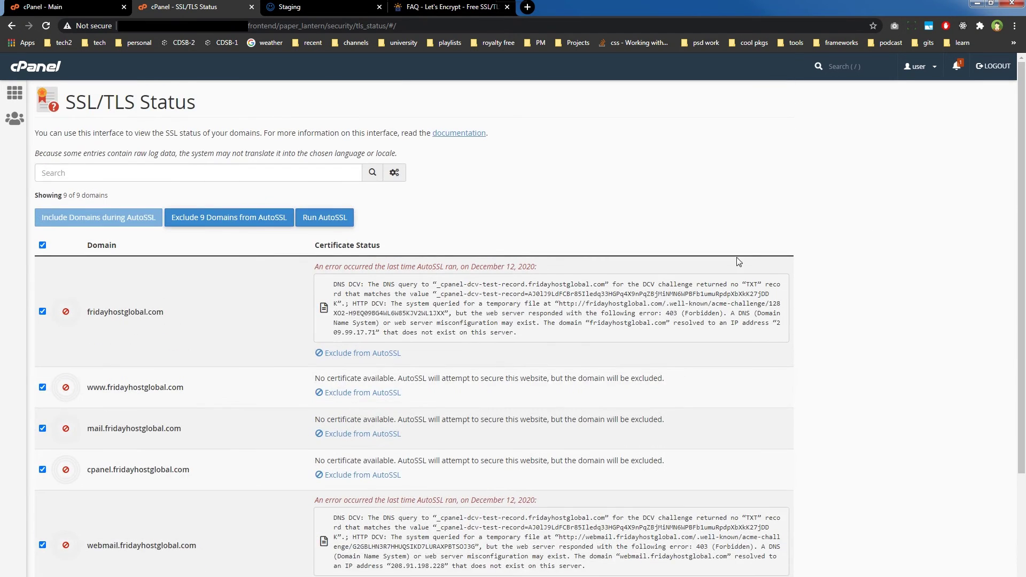
click(326, 218)
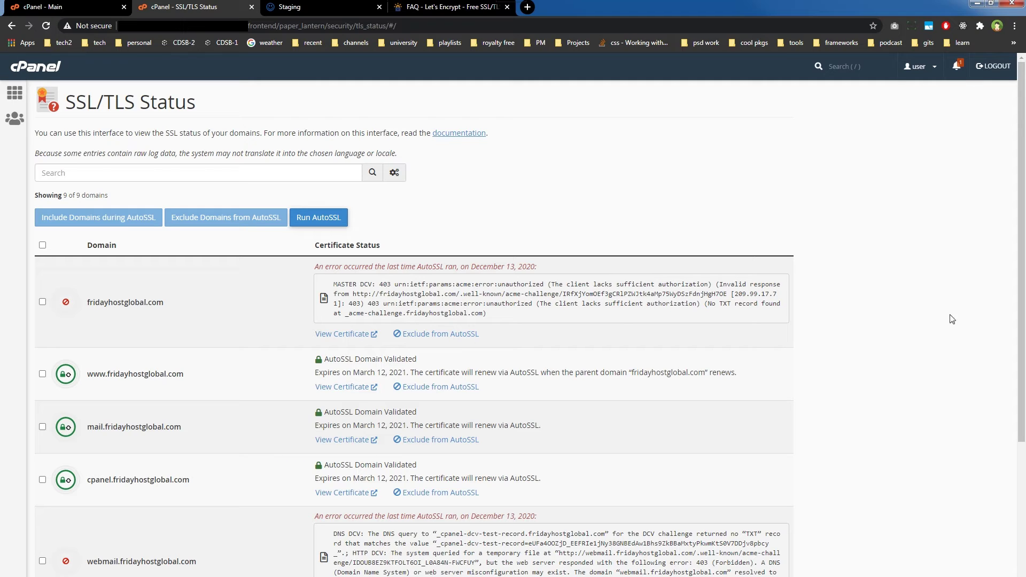
Rerun AutoSSL for the failed fridayhostglobal.com and webmail domains, then return to the site tab.
click(42, 301)
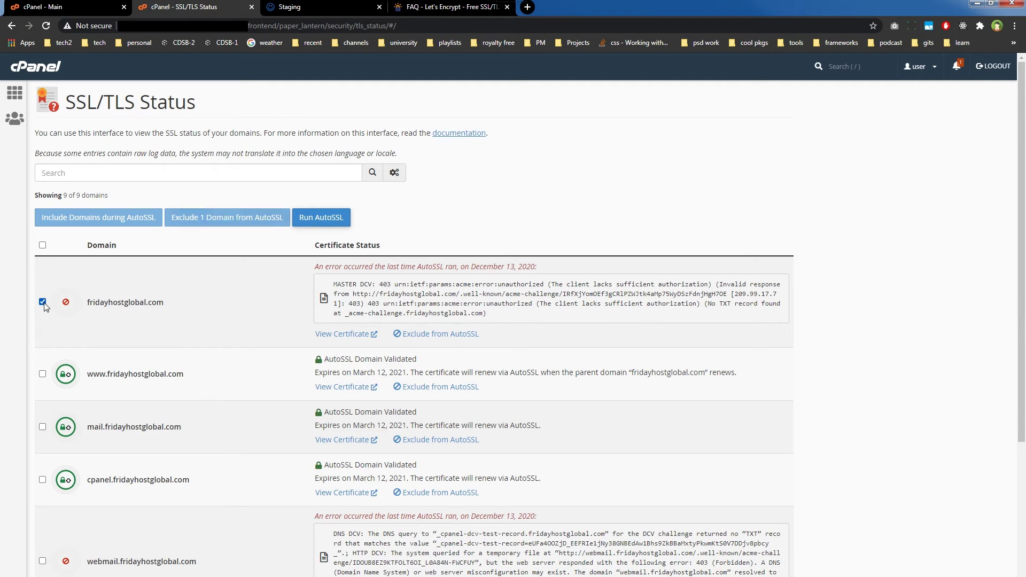
click(42, 561)
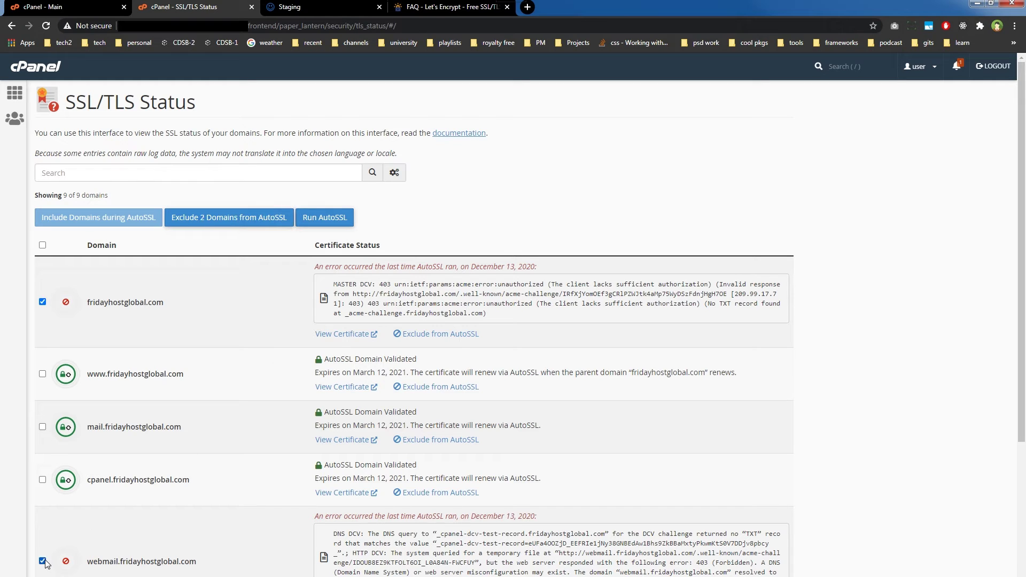
click(325, 218)
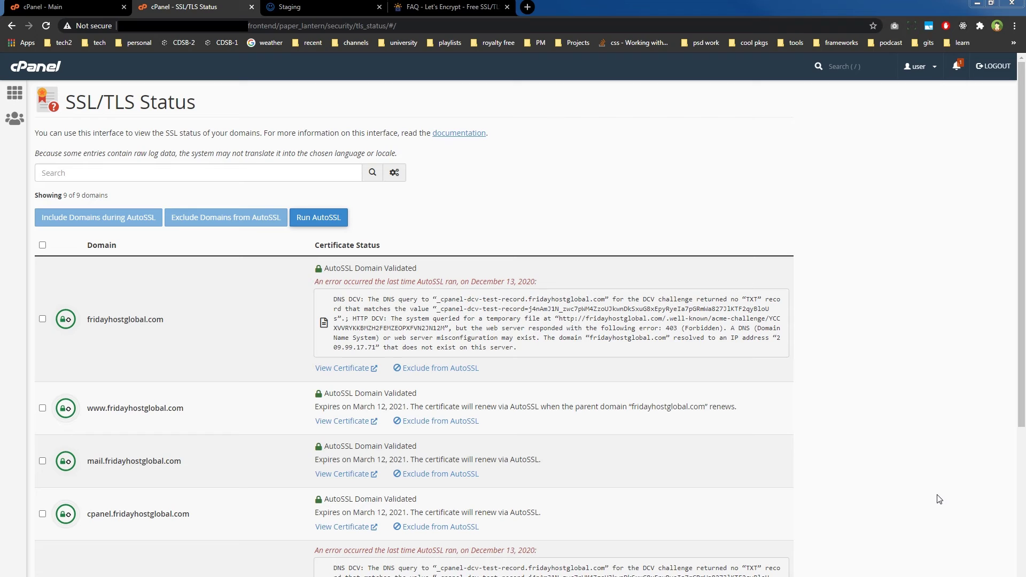
key(ctrl+Tab)
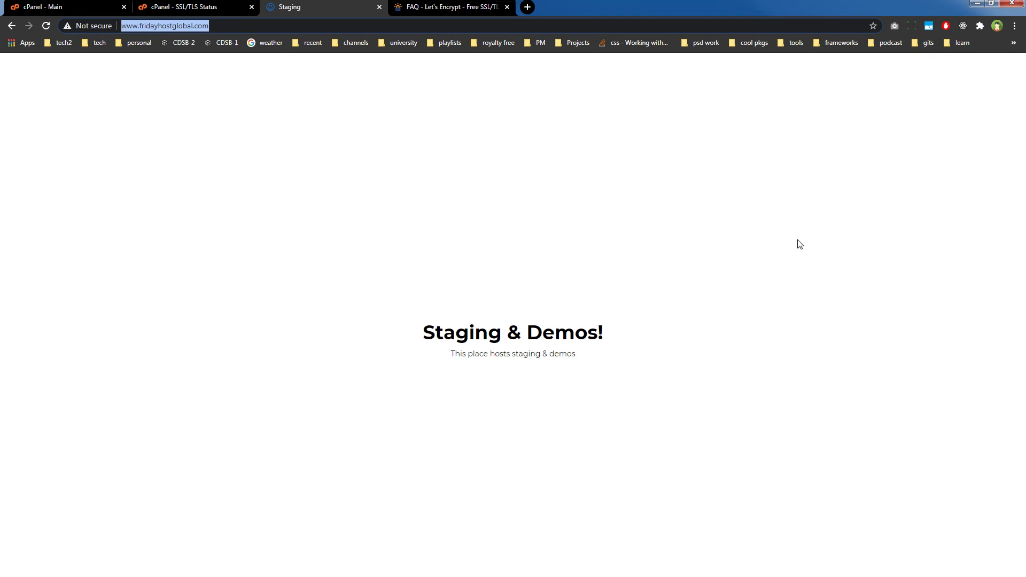
key(Home)
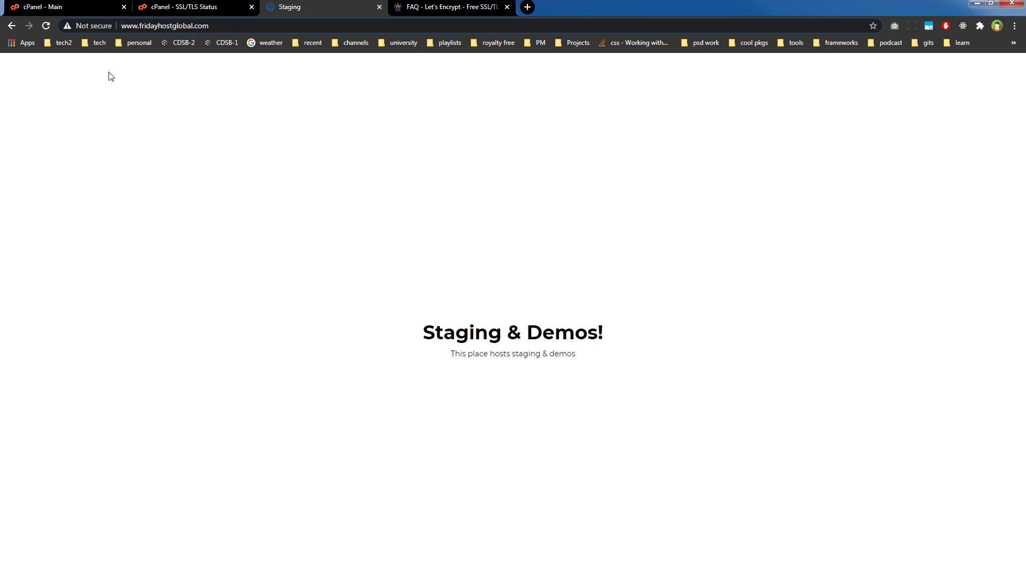
text(https://)
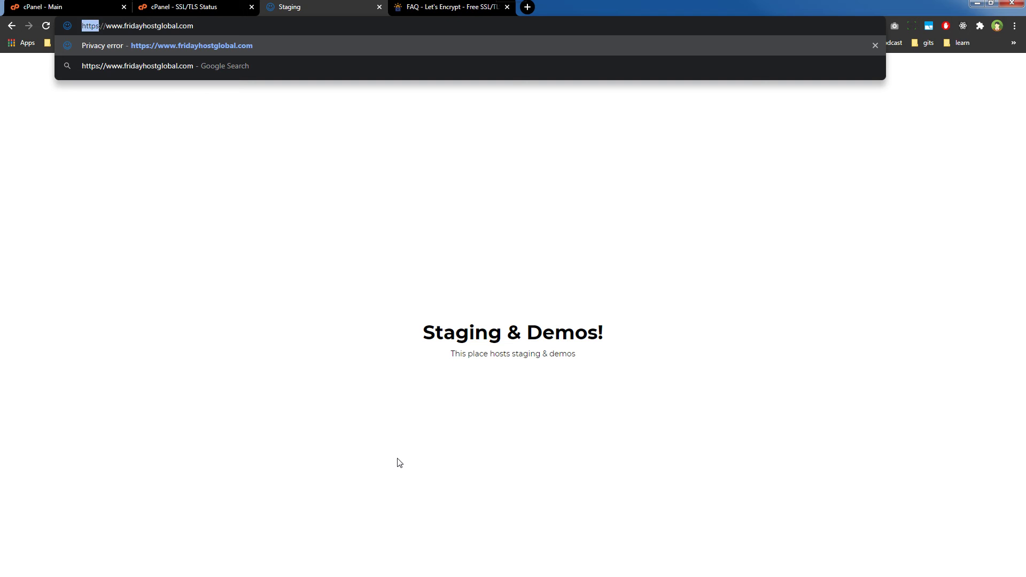
key(Return)
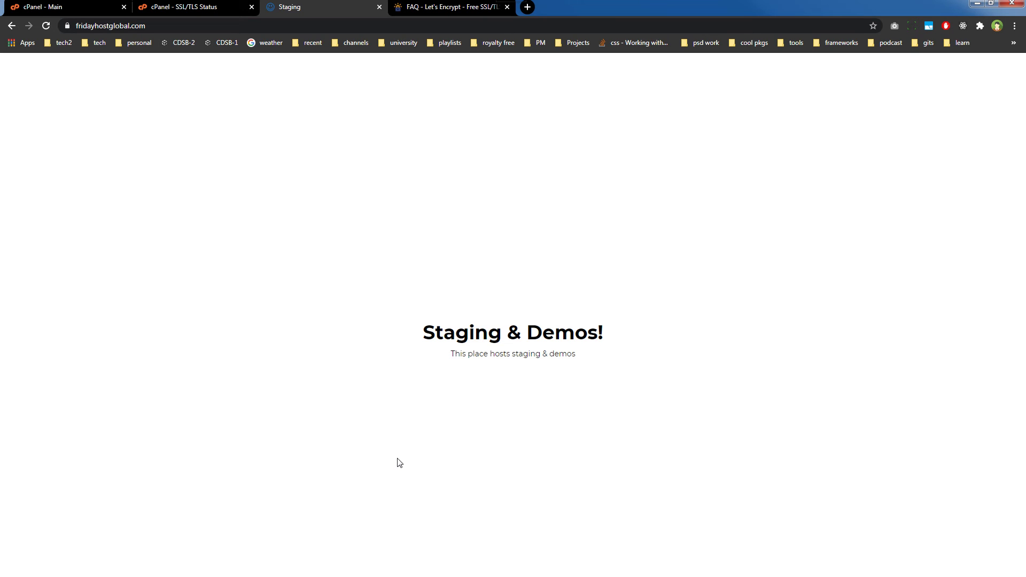
click(68, 26)
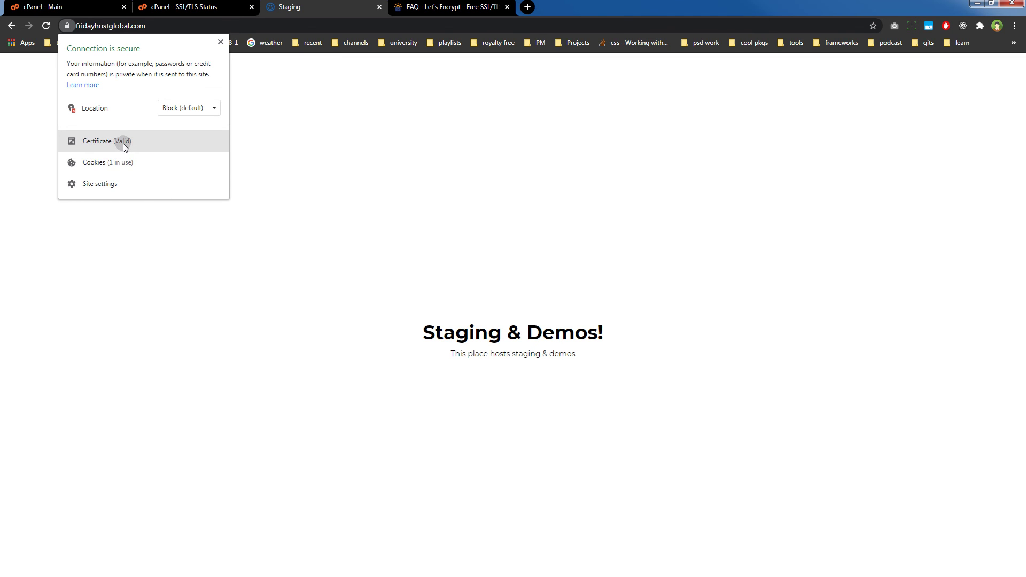
Inspect the Let's Encrypt R3 certificate's details and chain, then open its issuer statement.
click(123, 143)
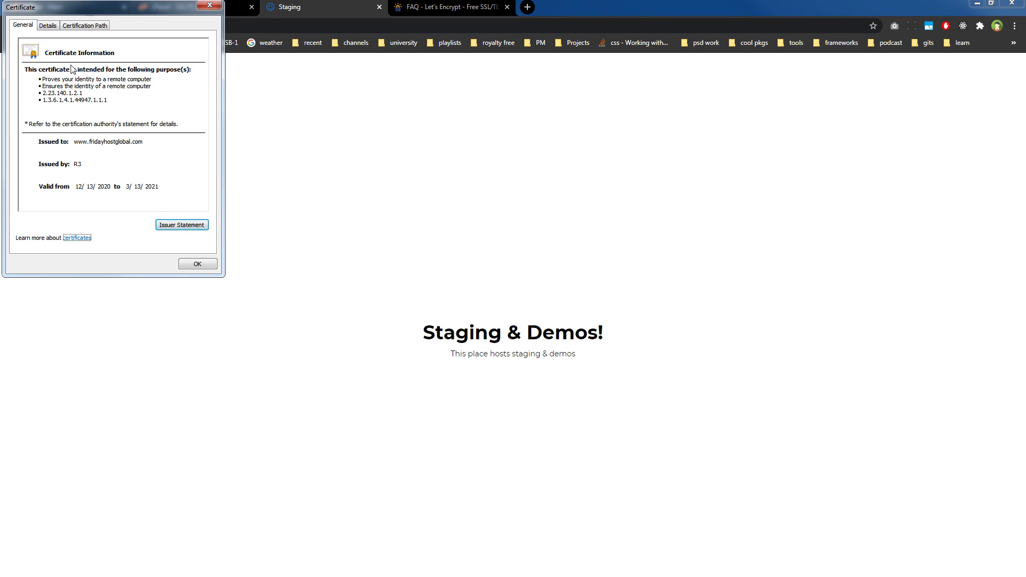
click(48, 26)
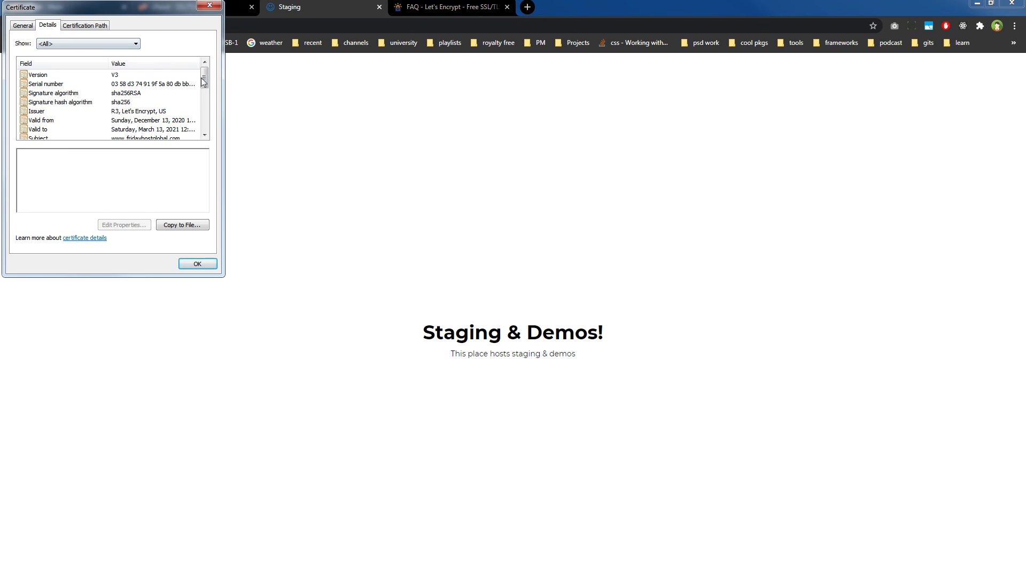
click(35, 112)
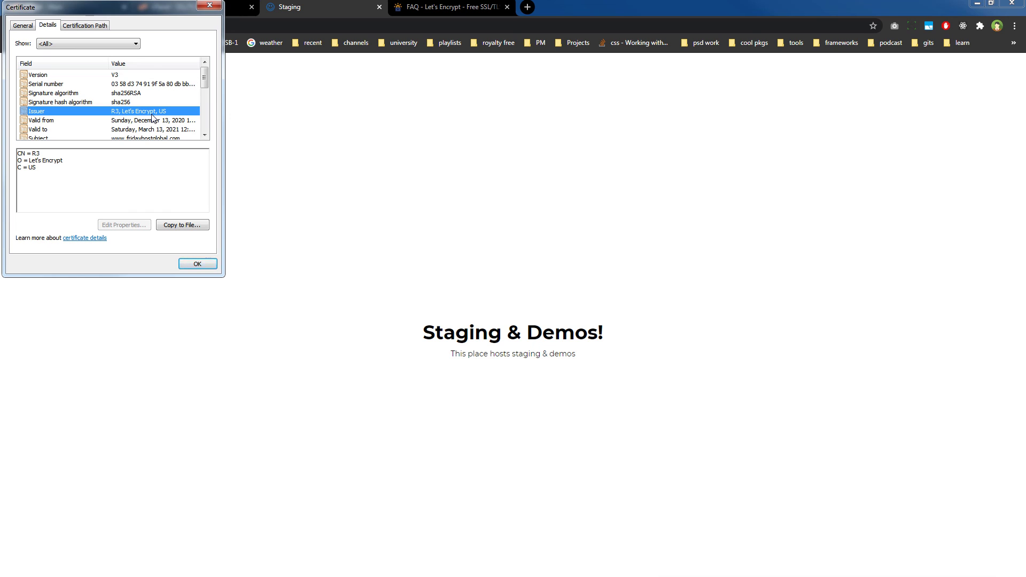
click(84, 29)
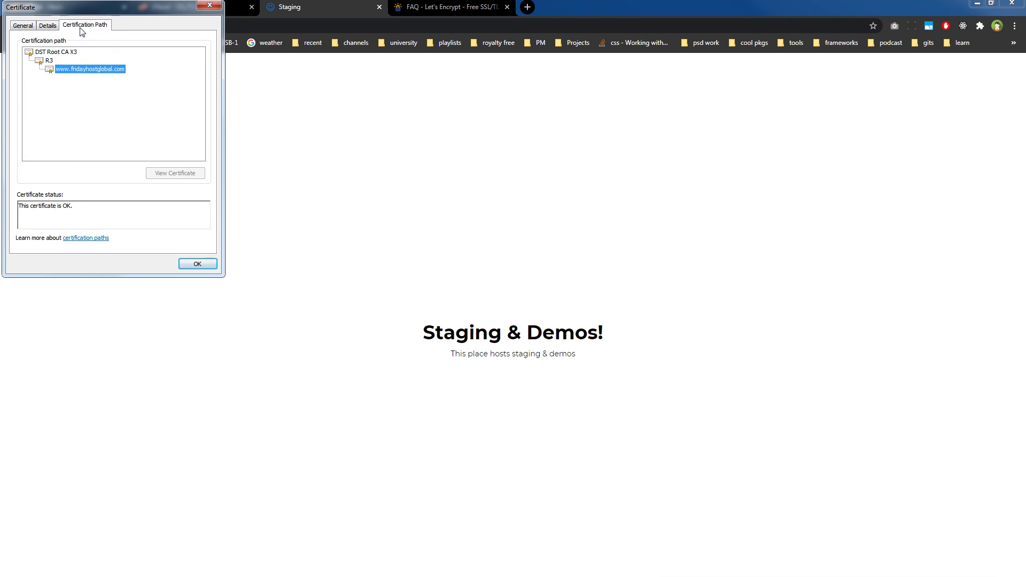
click(46, 28)
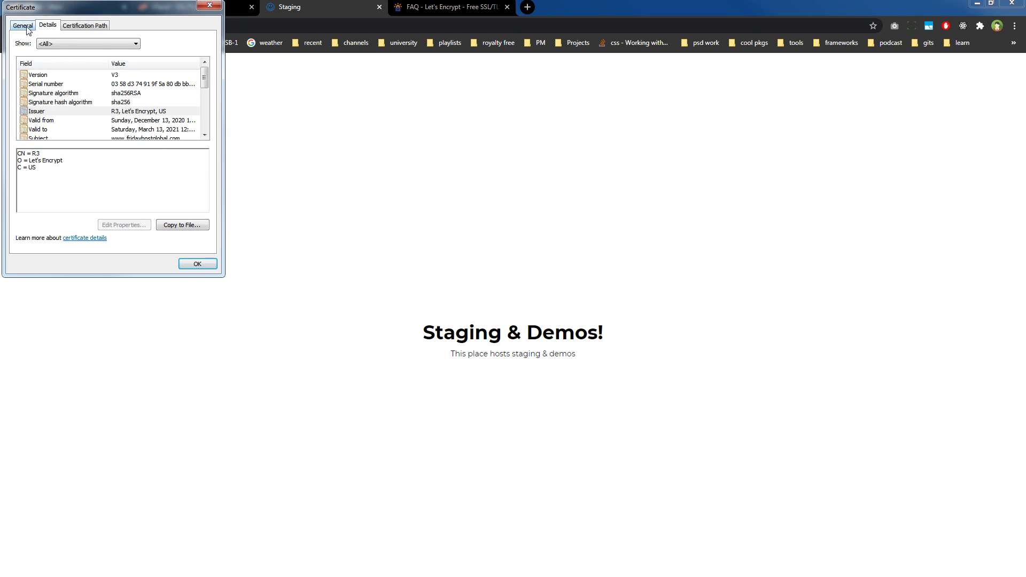
click(25, 29)
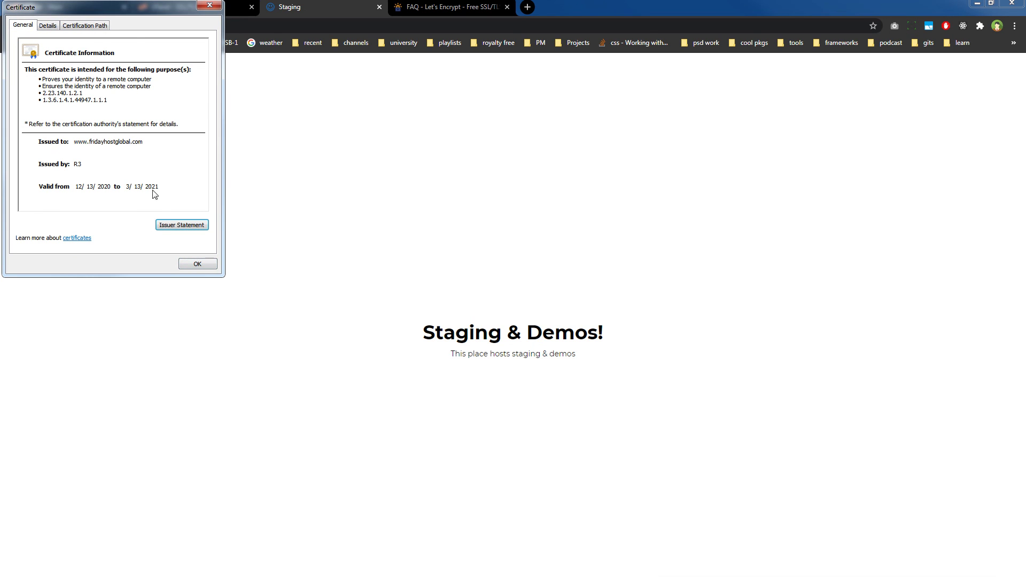
click(169, 225)
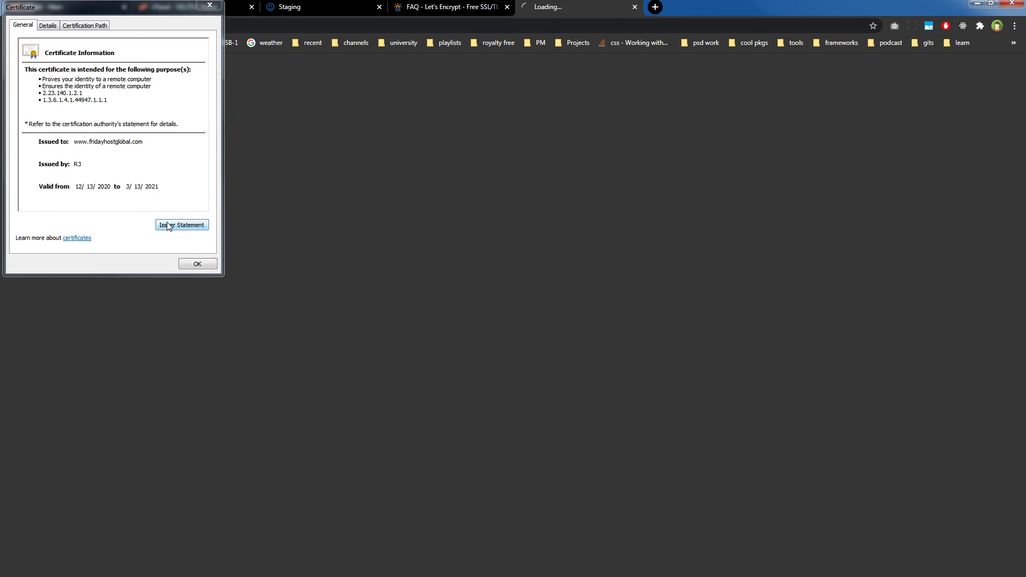